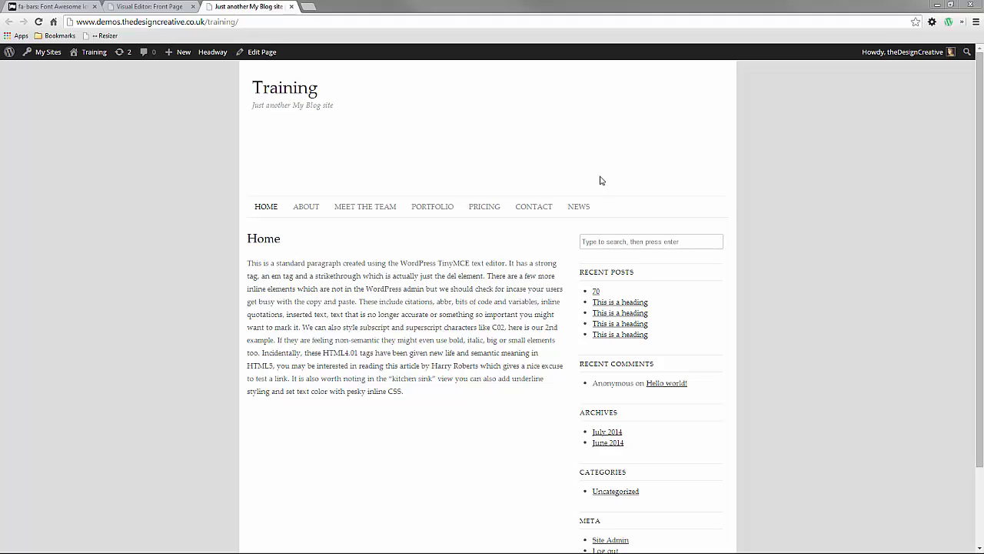
- Maximize, then restore Chrome to preview the Training front page at a narrower width
{"action": "left_click", "coordinate": [952, 5]}
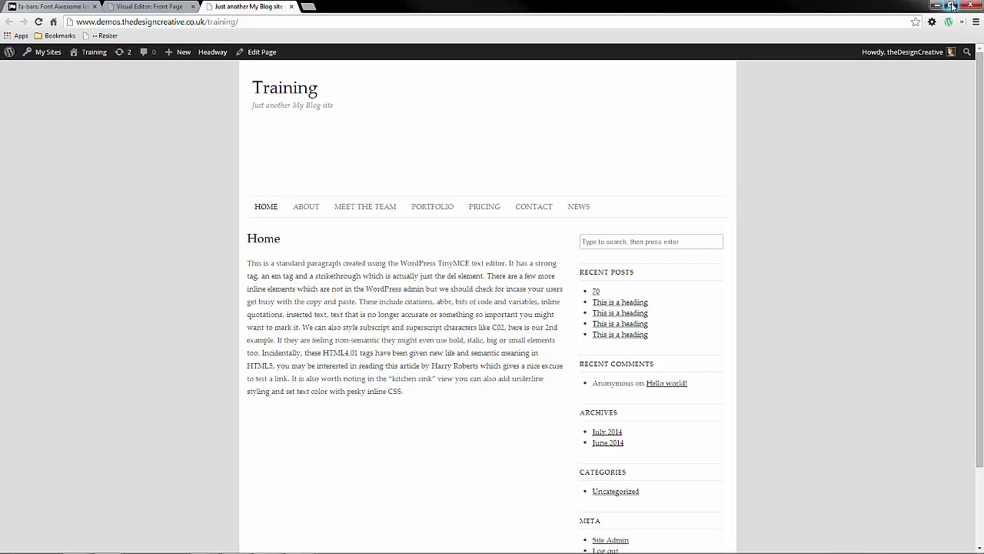
{"action": "left_click", "coordinate": [952, 6]}
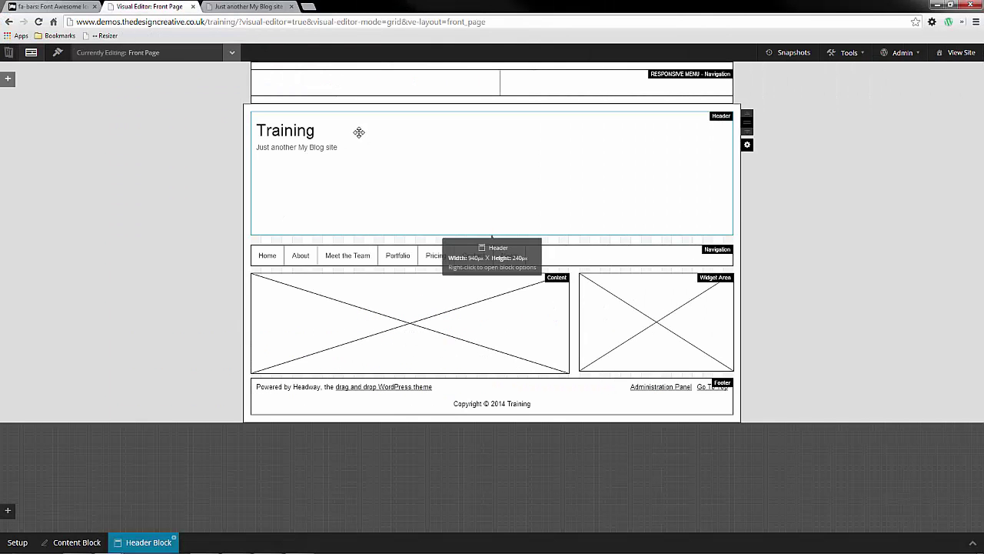
- Give the Front Page header a 1024px Popular Tablet Landscape breakpoint with Disable blocks height, and save
{"action": "right_click", "coordinate": [359, 132]}
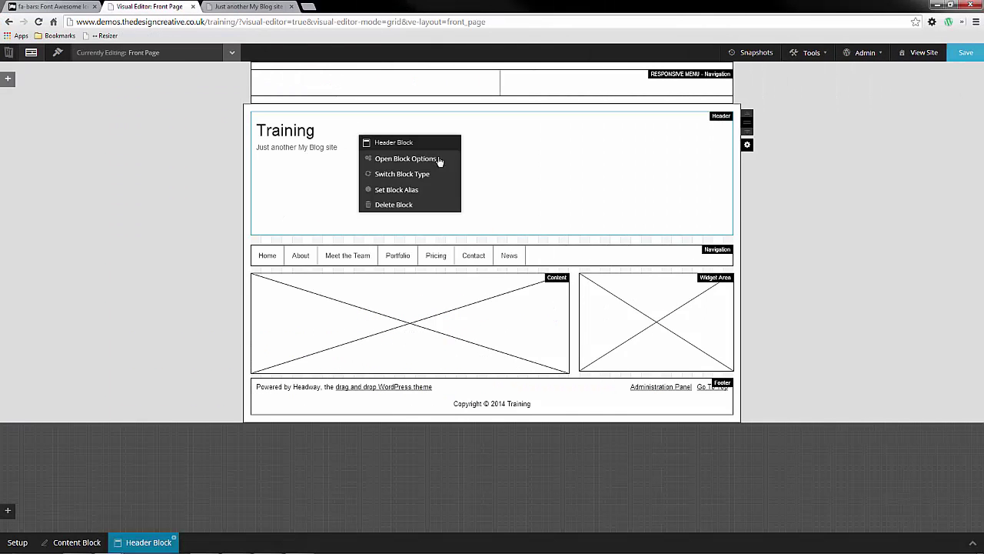
{"action": "left_click", "coordinate": [446, 158]}
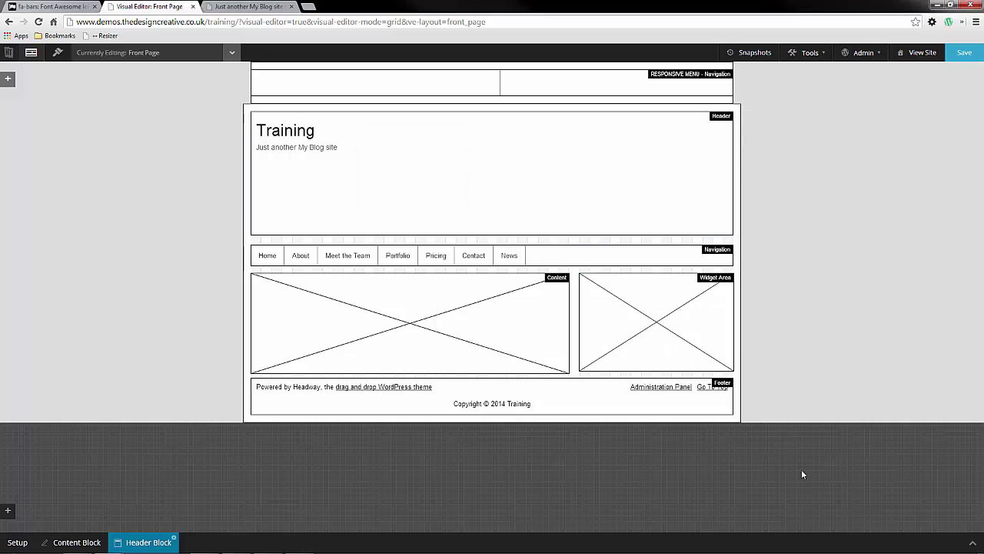
{"action": "left_click", "coordinate": [908, 532]}
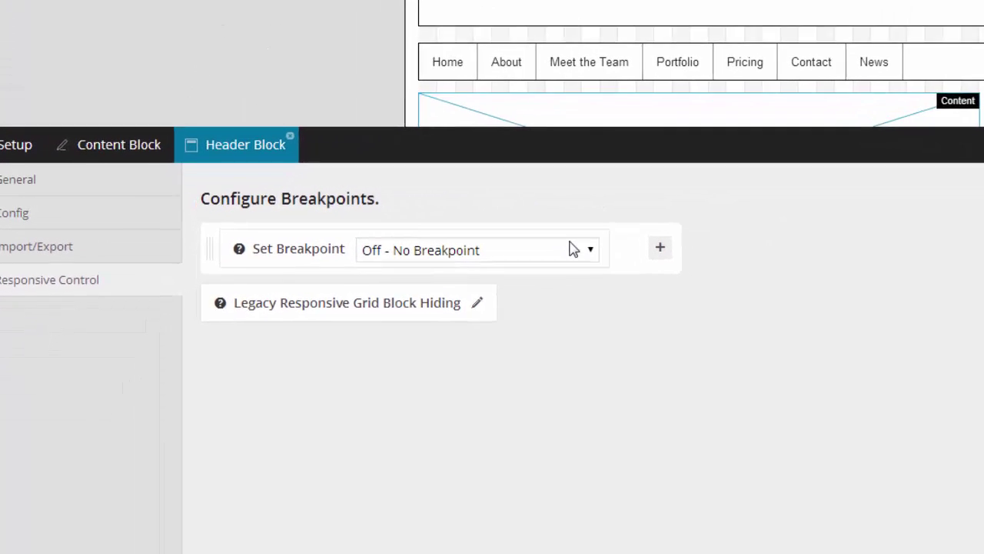
{"action": "left_click", "coordinate": [489, 289]}
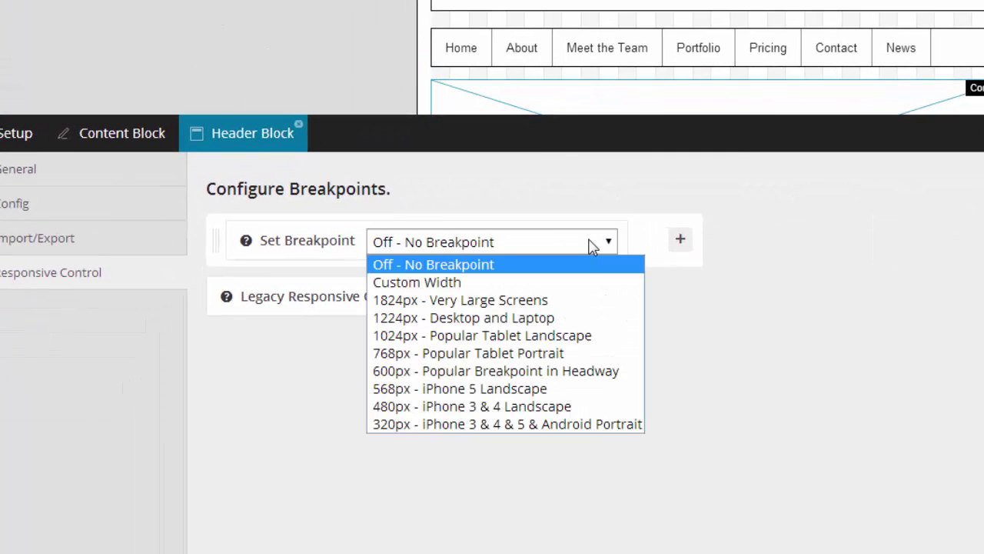
{"action": "left_click", "coordinate": [587, 336]}
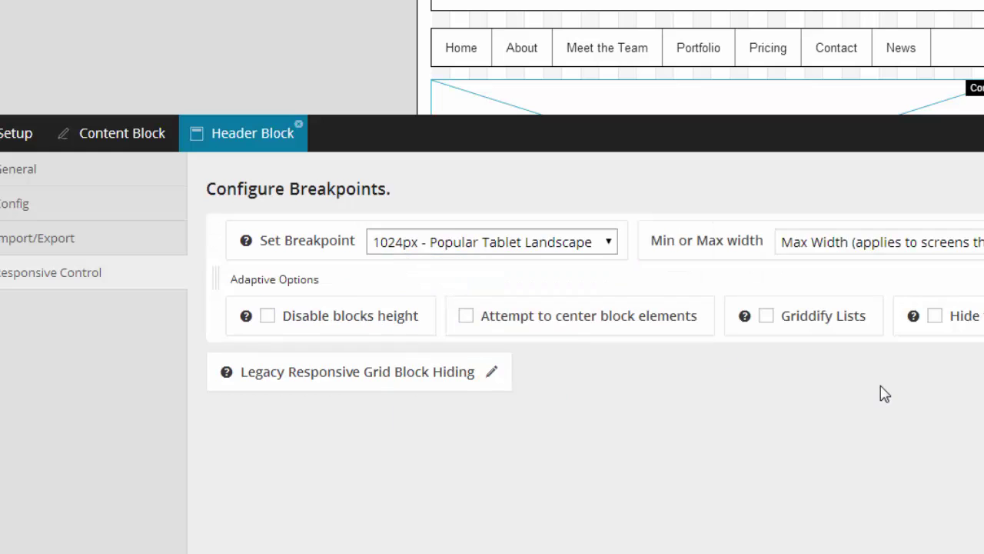
{"action": "left_click", "coordinate": [380, 322]}
{"action": "key", "text": "ctrl+s"}
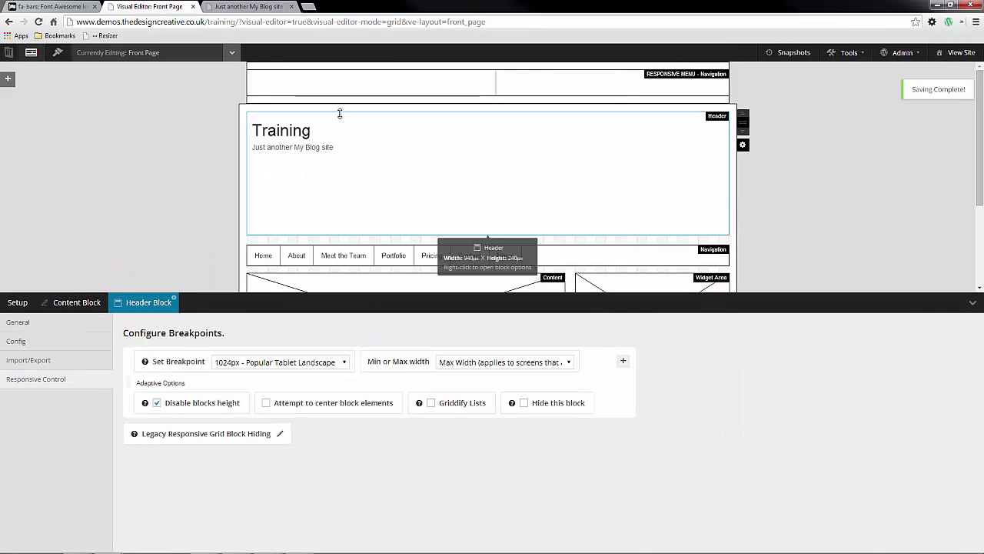
- Resize the browser narrower and wider to check how the live Training page reflows
{"action": "left_click", "coordinate": [247, 6]}
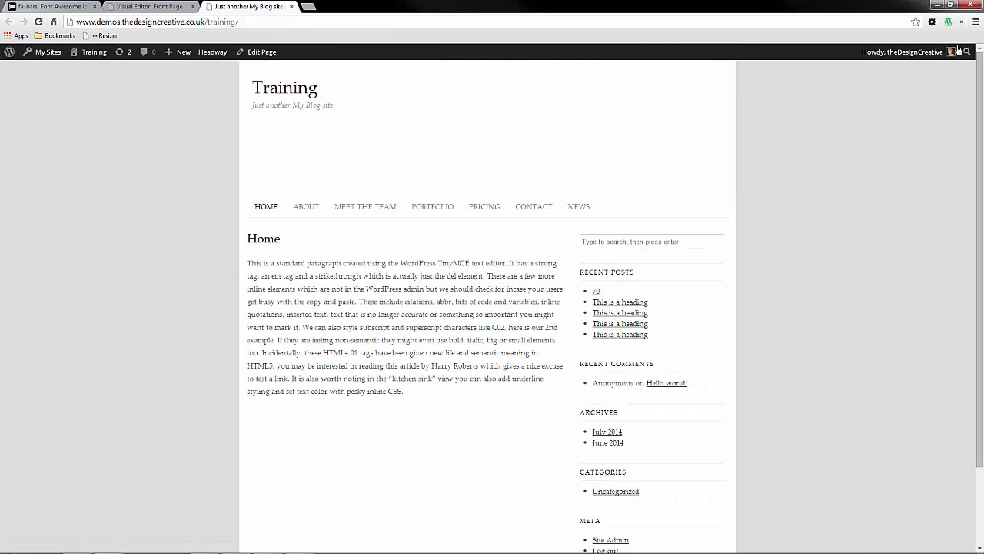
{"action": "left_click", "coordinate": [951, 4]}
{"action": "mouse_move", "coordinate": [697, 230]}
{"action": "left_mouse_down"}
{"action": "mouse_move", "coordinate": [779, 187]}
{"action": "mouse_move", "coordinate": [585, 239]}
{"action": "left_mouse_up"}
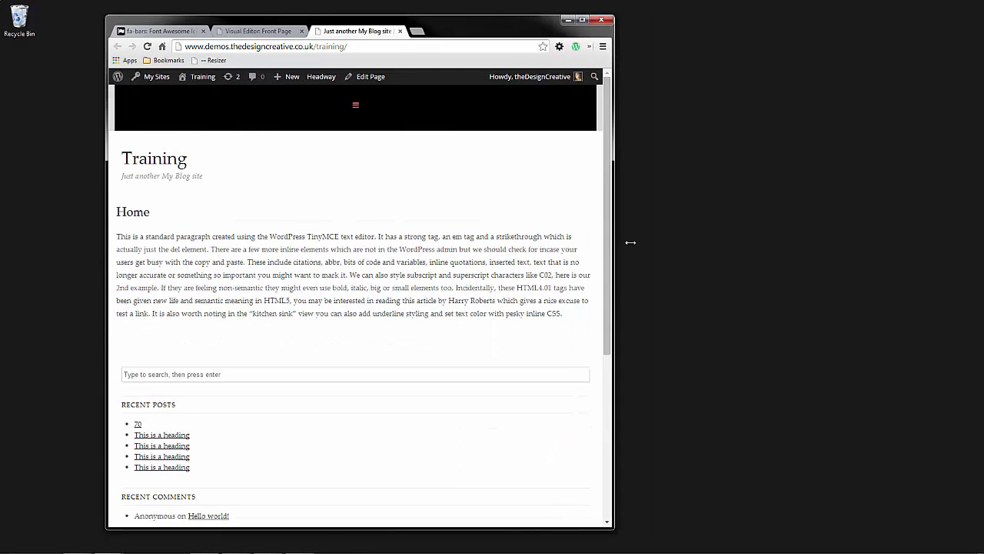
{"action": "left_click_drag", "start_coordinate": [584, 232], "coordinate": [598, 246]}
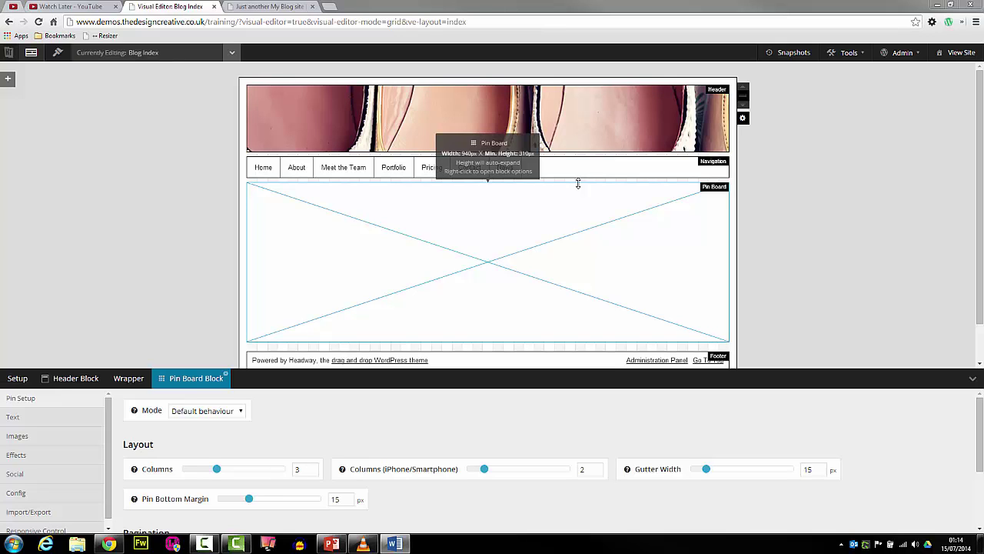
- Resize the Blog Index Pin Board, Navigation and Header blocks, making the header taller
{"action": "left_click_drag", "start_coordinate": [578, 183], "coordinate": [579, 256]}
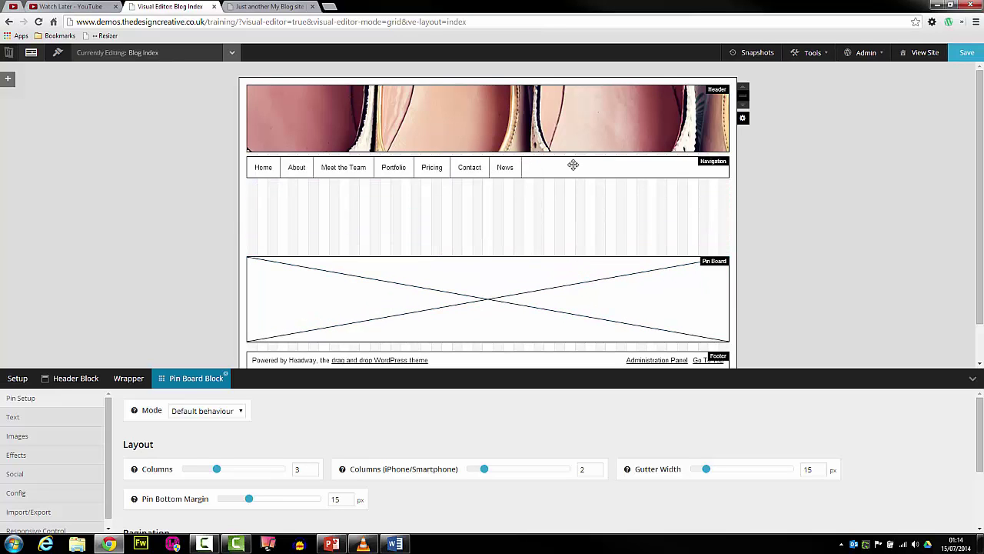
{"action": "left_click_drag", "start_coordinate": [572, 165], "coordinate": [577, 231]}
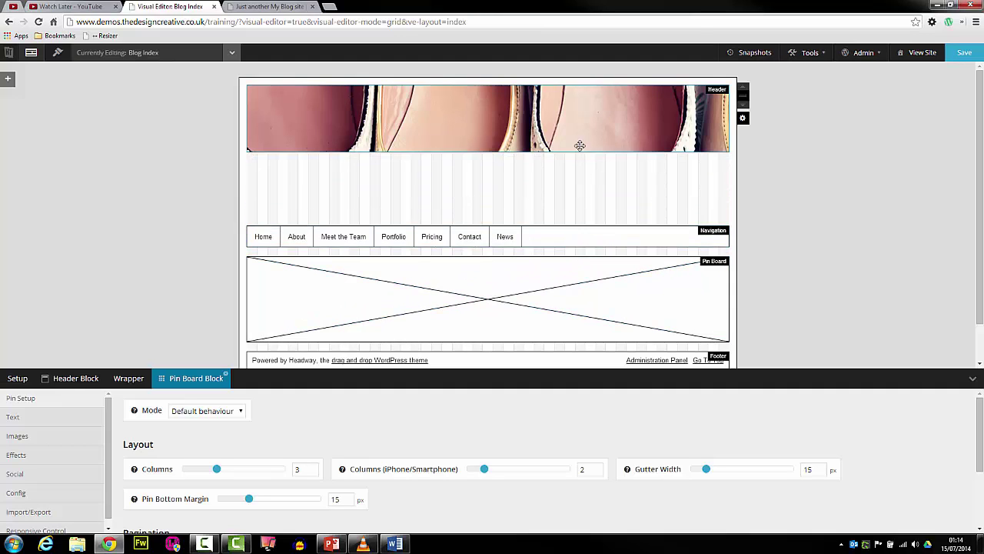
{"action": "mouse_move", "coordinate": [581, 151]}
{"action": "left_mouse_down"}
{"action": "mouse_move", "coordinate": [582, 214]}
{"action": "mouse_move", "coordinate": [600, 216]}
{"action": "left_mouse_up"}
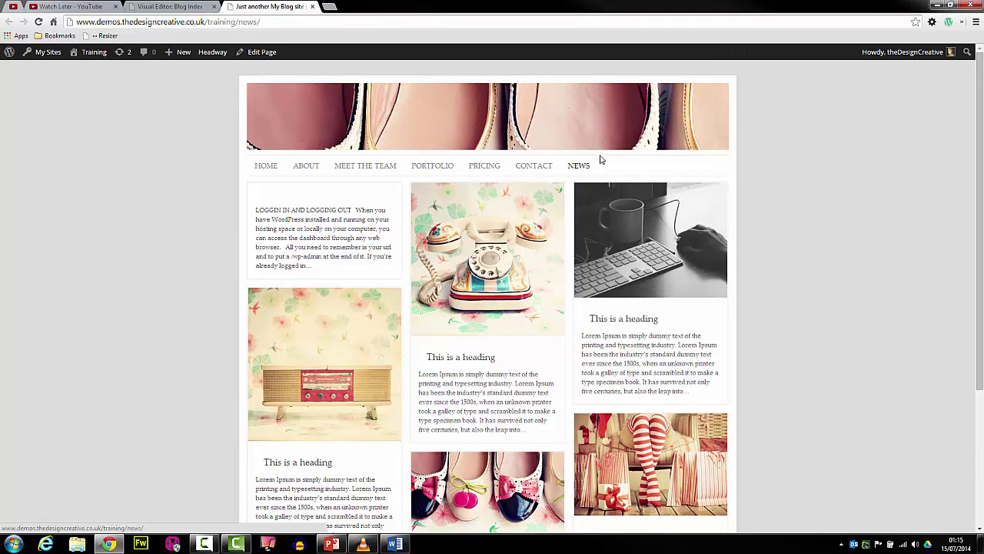
- Scroll down and back up the live News page to review the header and post grid
{"action": "scroll", "coordinate": [602, 159], "scroll_direction": "down", "scroll_amount": 1}
{"action": "scroll", "coordinate": [602, 159], "scroll_direction": "down", "scroll_amount": 1}
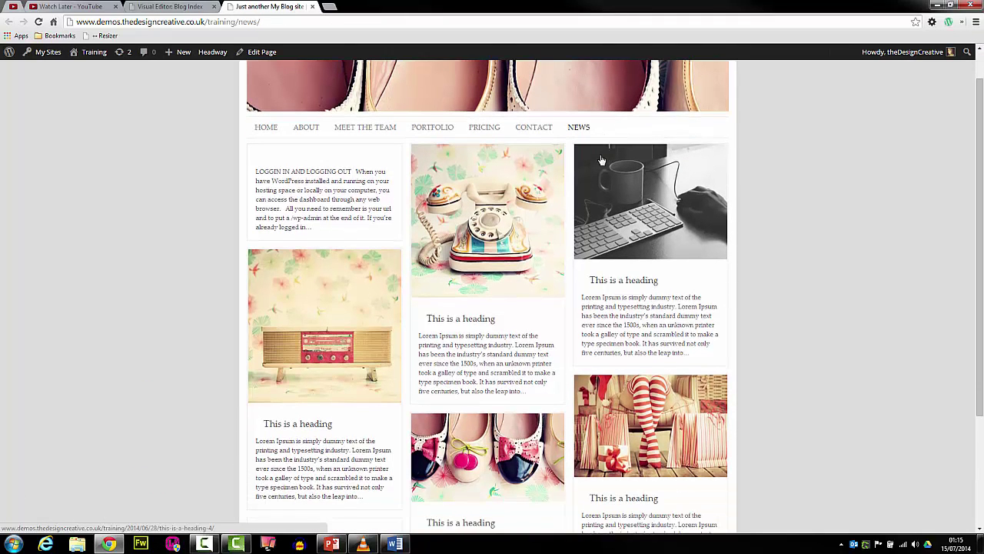
{"action": "scroll", "coordinate": [601, 159], "scroll_direction": "down", "scroll_amount": 1}
{"action": "scroll", "coordinate": [602, 160], "scroll_direction": "down", "scroll_amount": 1}
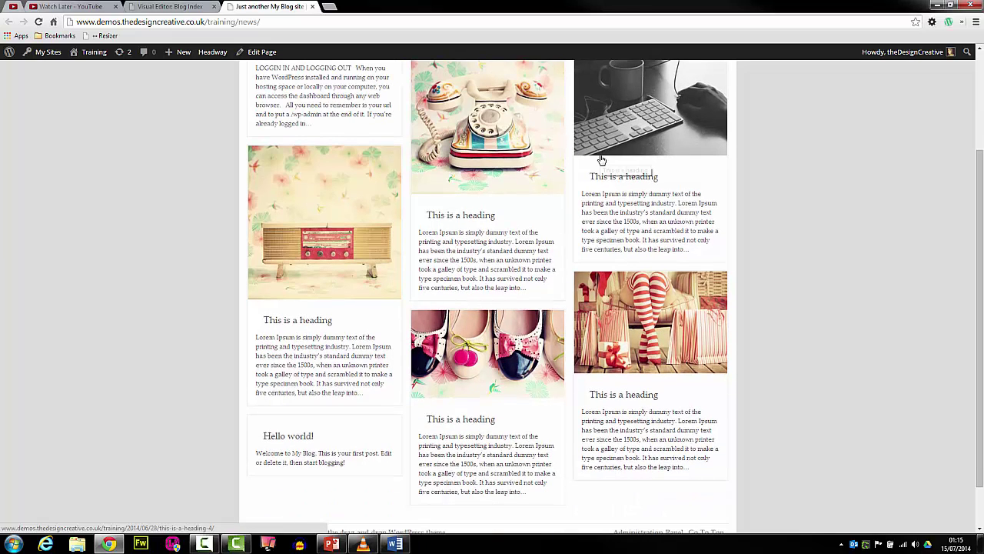
{"action": "scroll", "coordinate": [602, 160], "scroll_direction": "up", "scroll_amount": 1}
{"action": "scroll", "coordinate": [601, 159], "scroll_direction": "up", "scroll_amount": 2}
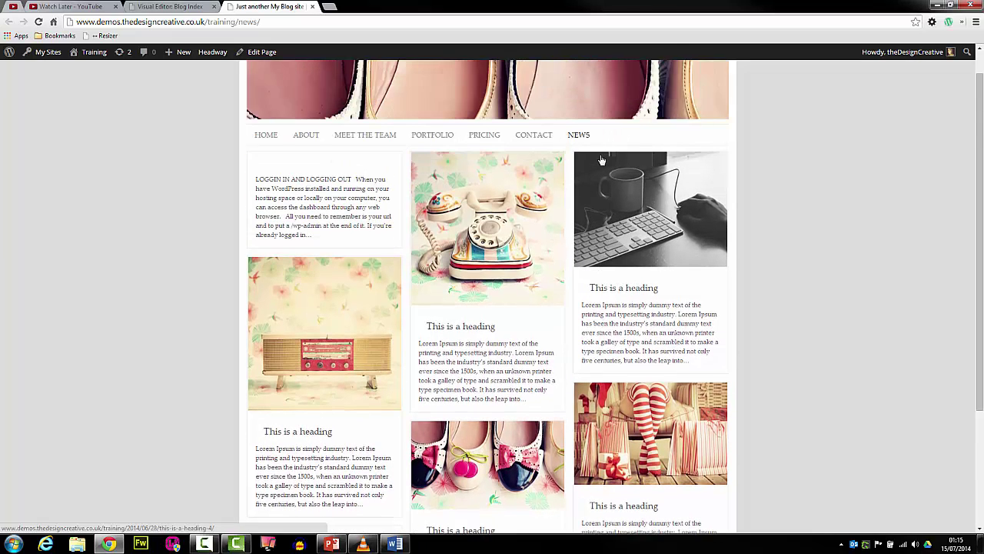
{"action": "scroll", "coordinate": [602, 160], "scroll_direction": "up", "scroll_amount": 1}
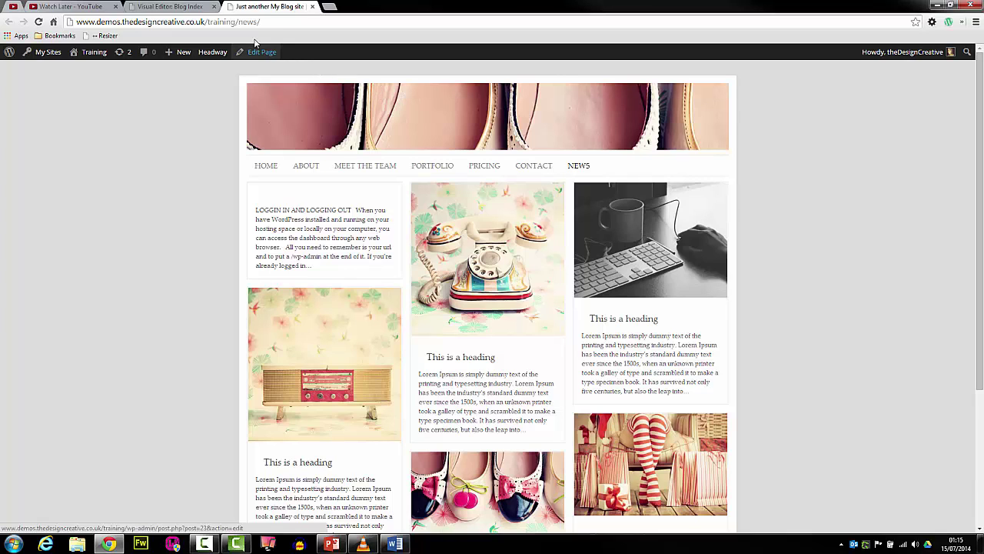
- Shrink the Blog Index header block to 65px tall
{"action": "left_click", "coordinate": [202, 8]}
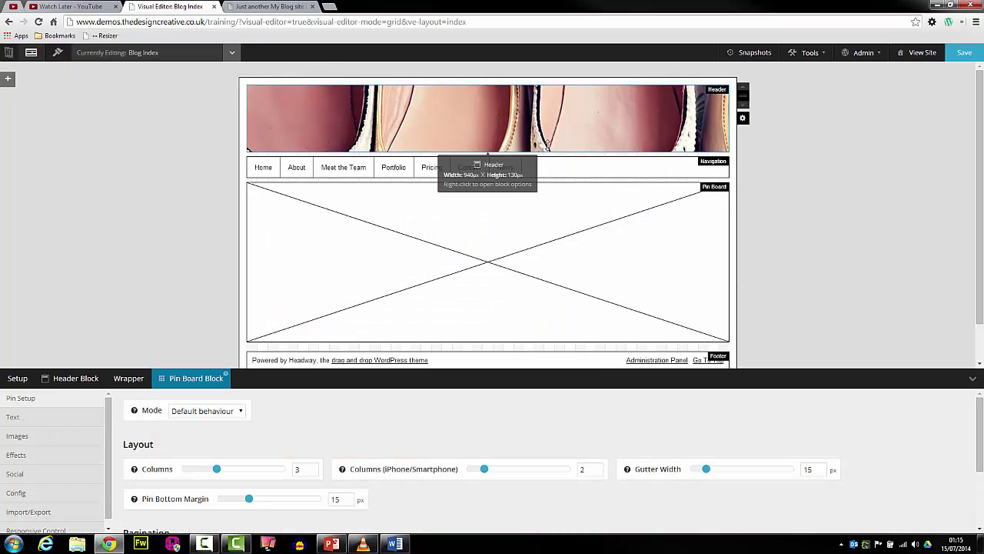
{"action": "left_click_drag", "start_coordinate": [546, 146], "coordinate": [547, 119]}
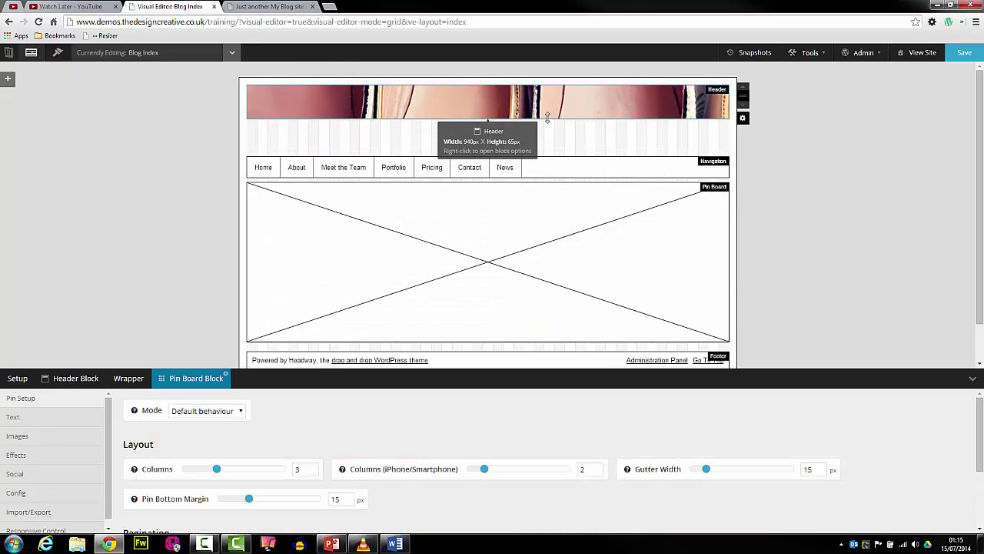
{"action": "right_click", "coordinate": [496, 99]}
{"action": "left_click", "coordinate": [544, 123]}
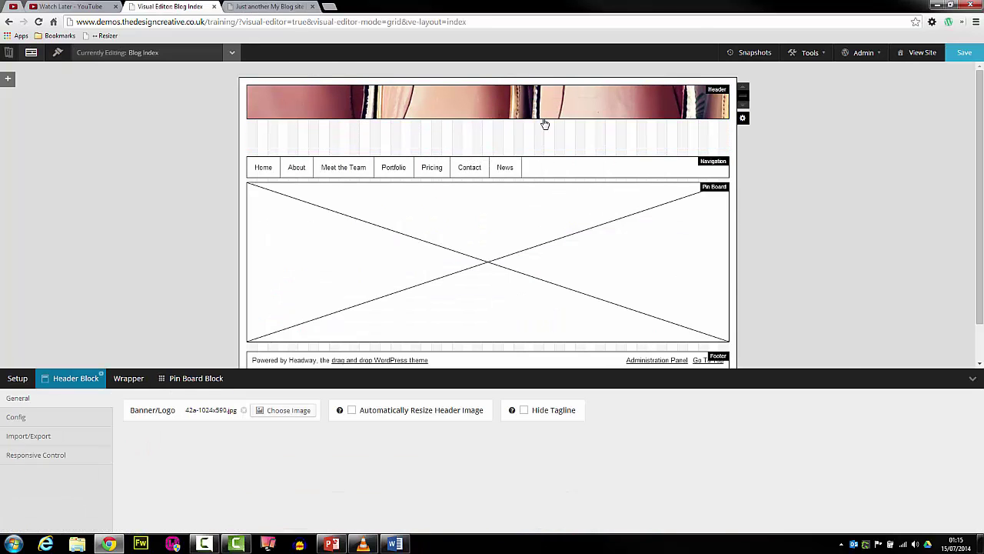
- Set the header's responsive breakpoint to a 3000px custom width
{"action": "left_click", "coordinate": [90, 455]}
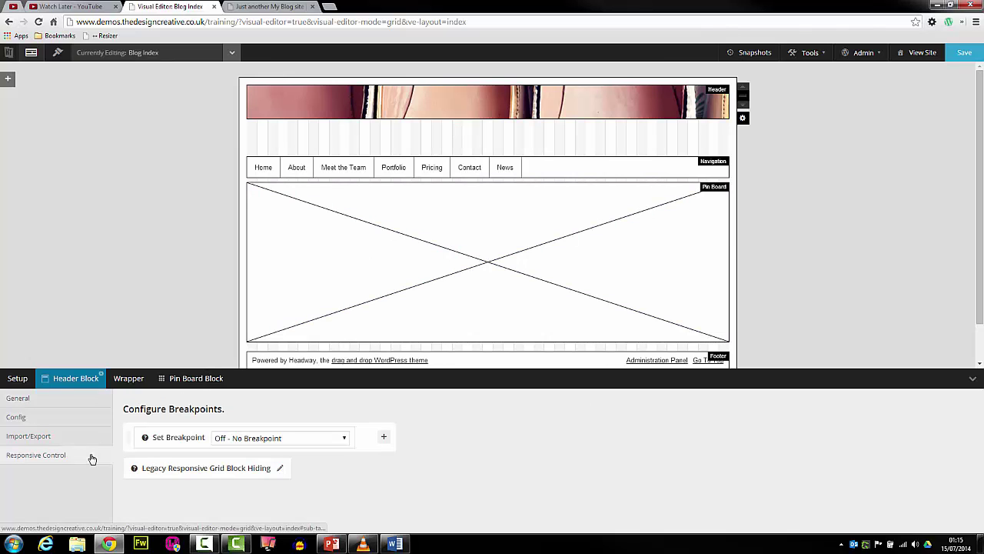
{"action": "left_click", "coordinate": [261, 438]}
{"action": "left_click", "coordinate": [265, 345]}
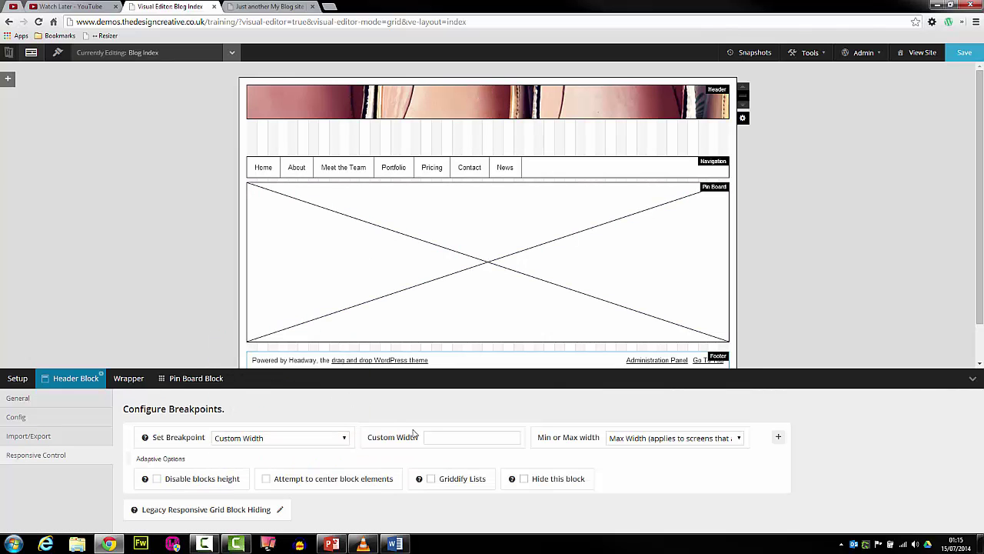
{"action": "left_click", "coordinate": [429, 437]}
{"action": "type", "text": "3000px"}
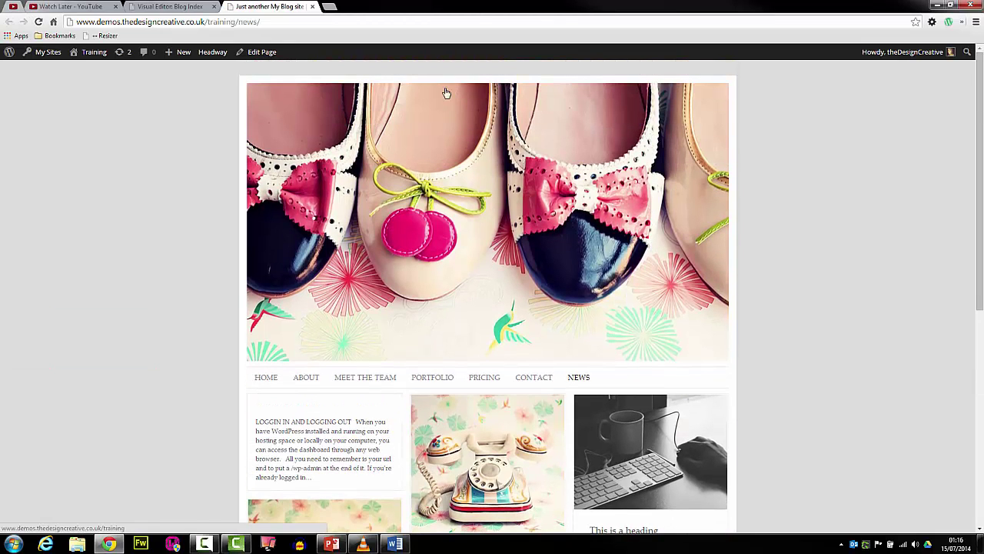
- Make the Blog Index header block taller again and save the layout
{"action": "left_click", "coordinate": [169, 7]}
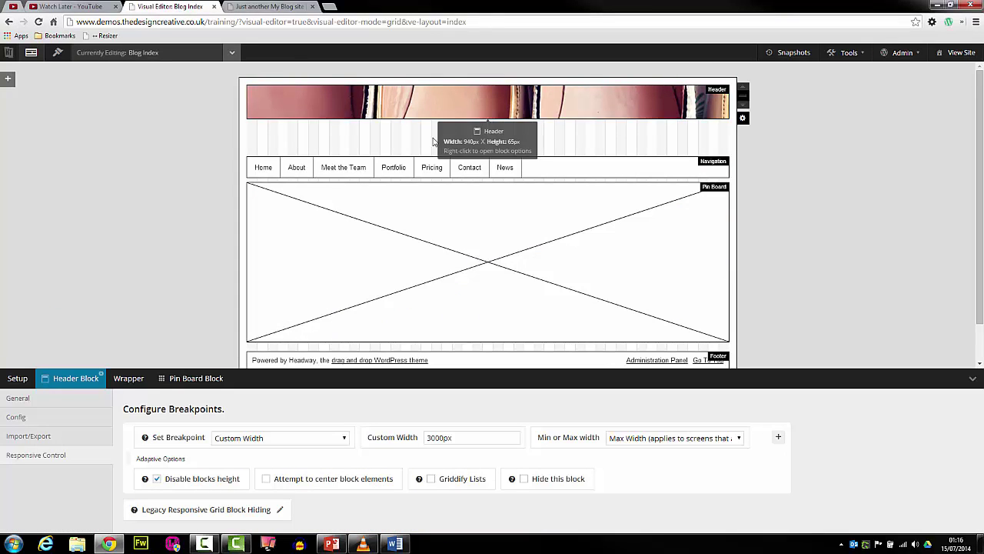
{"action": "left_click_drag", "start_coordinate": [436, 119], "coordinate": [436, 151]}
{"action": "left_click", "coordinate": [965, 52]}
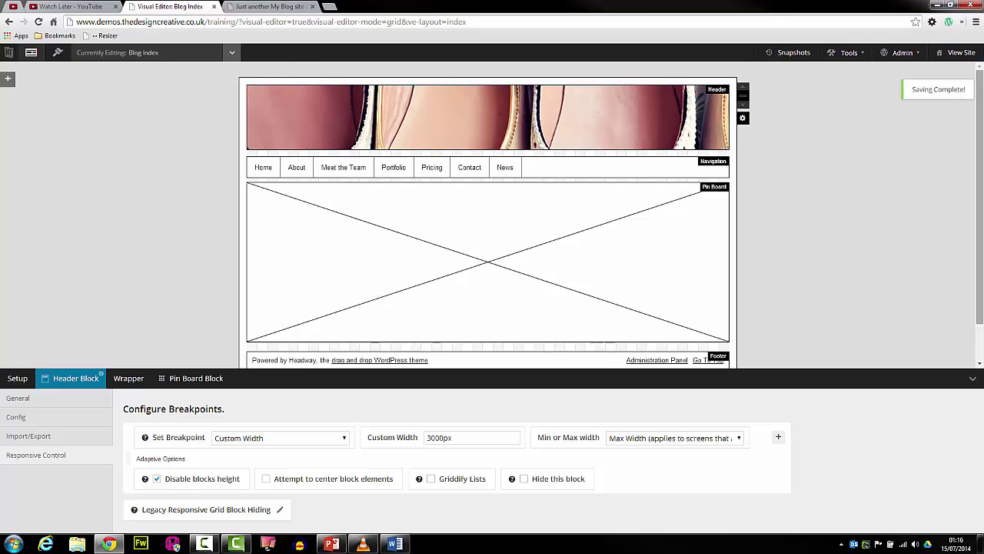